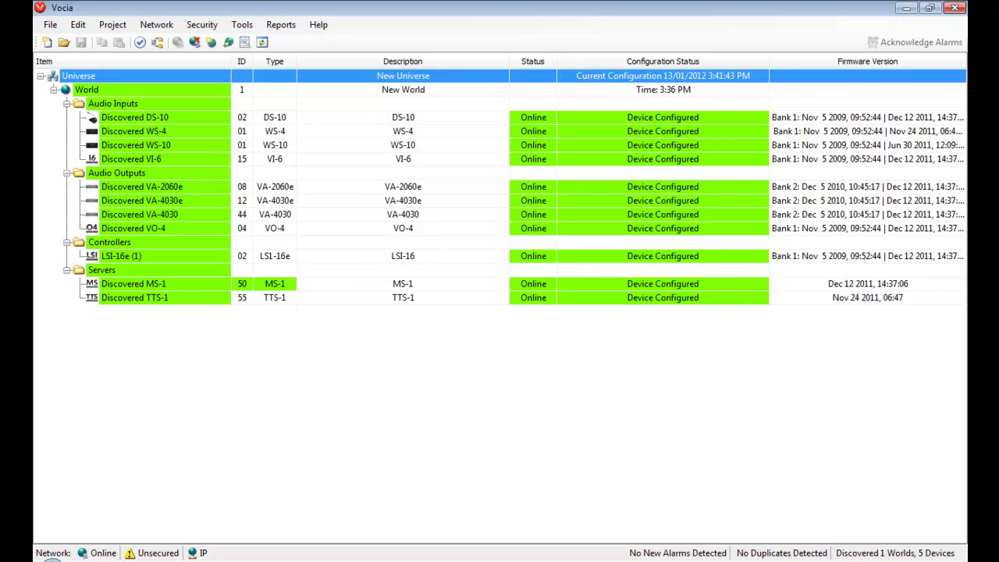
Log into the TTS-1 Announcer to see Sequence 1 and 2, then go to the LSI-16 home page.
key("alt+Tab")
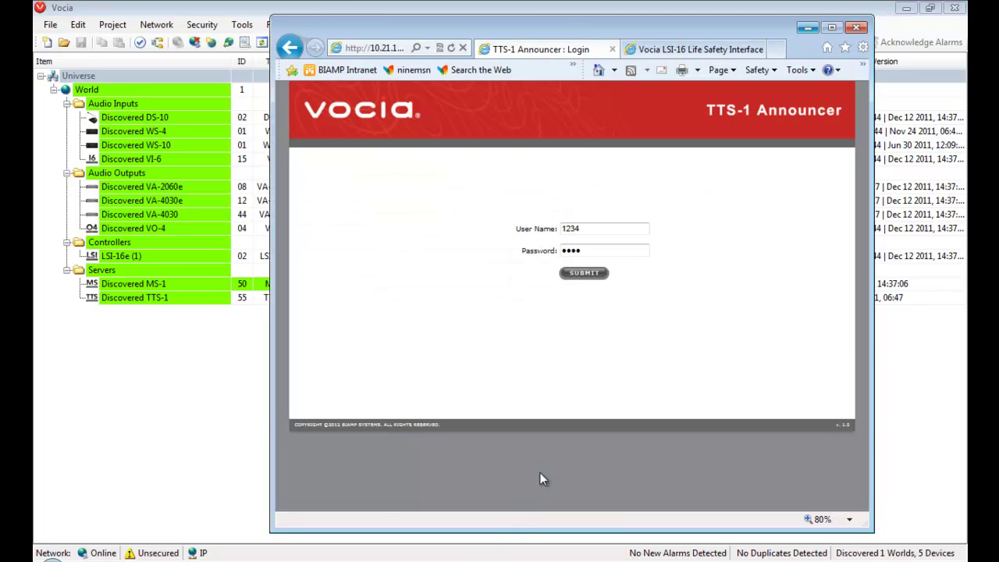
left_click(582, 274)
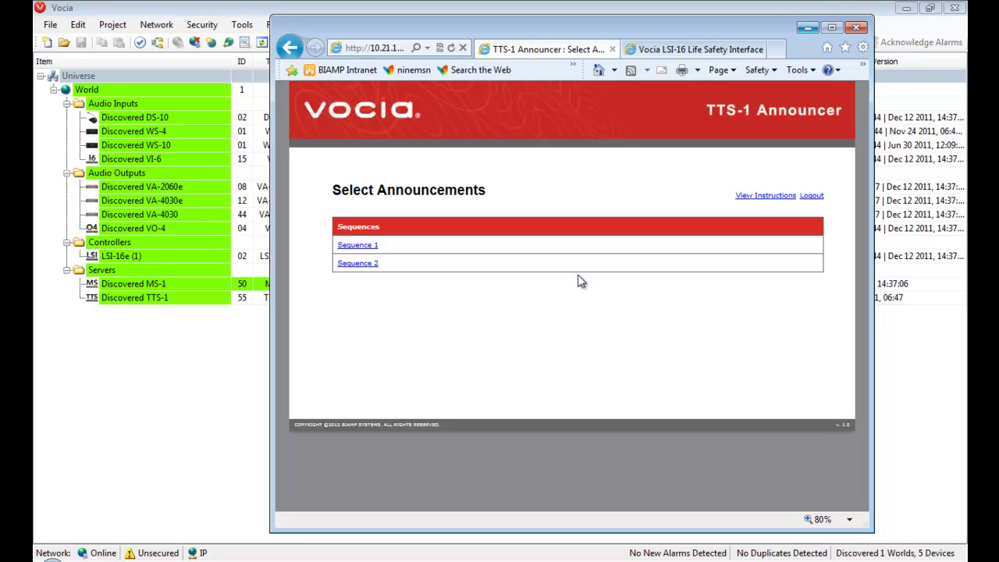
left_click(660, 50)
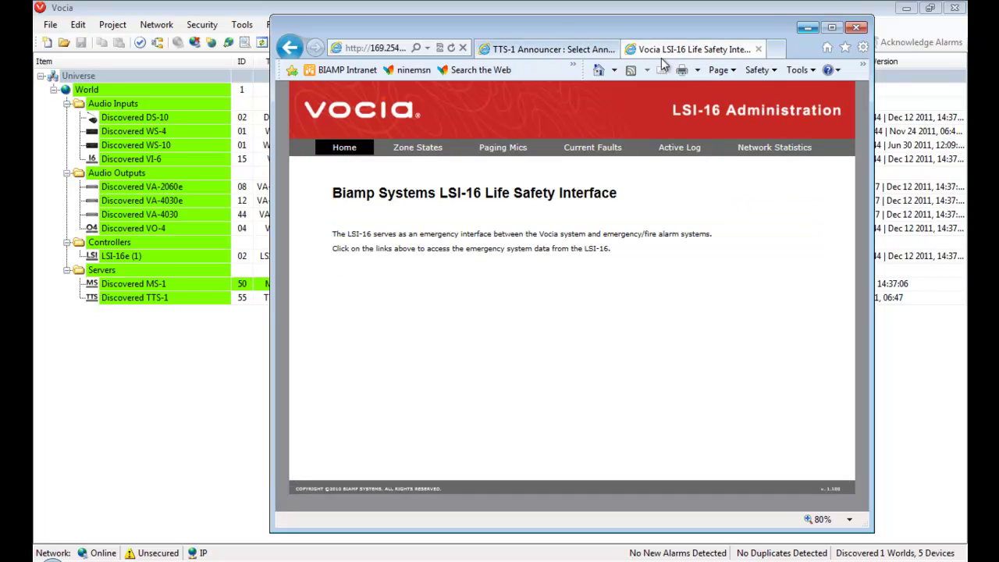
Check the LSI-16 network statistics, active log, current faults and zone states, then return to TTS-1.
left_click(765, 150)
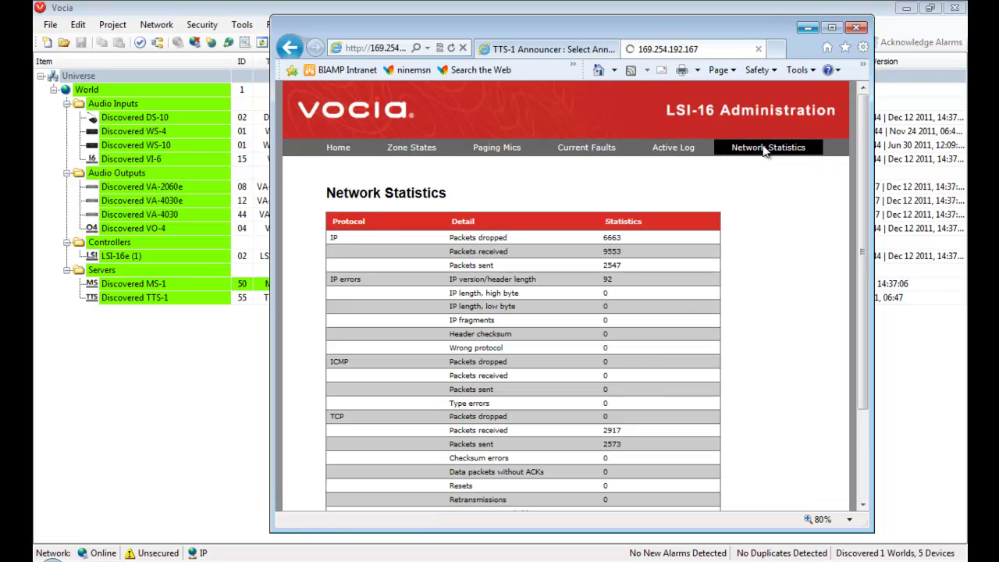
left_click(692, 151)
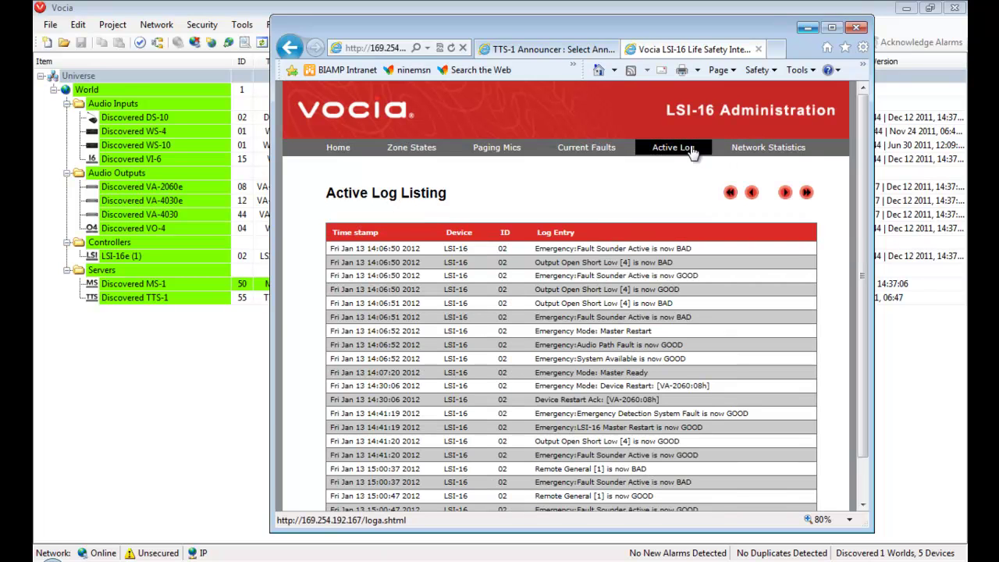
left_click(606, 152)
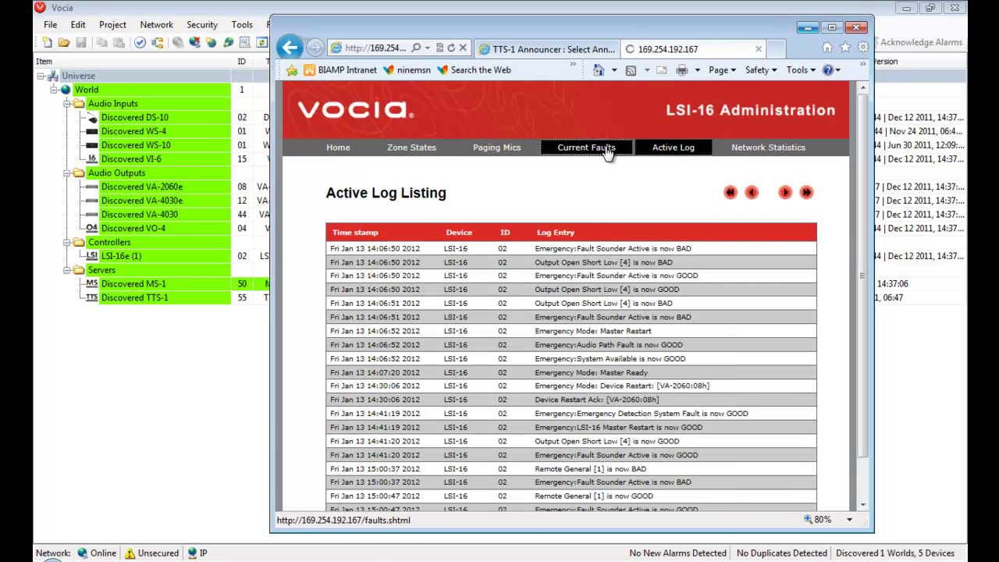
left_click(441, 152)
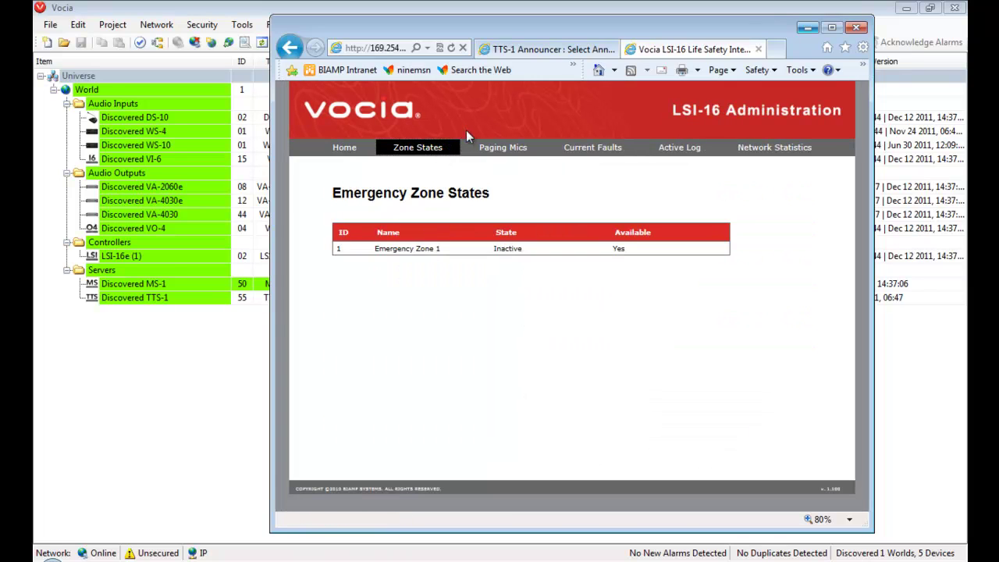
left_click(546, 50)
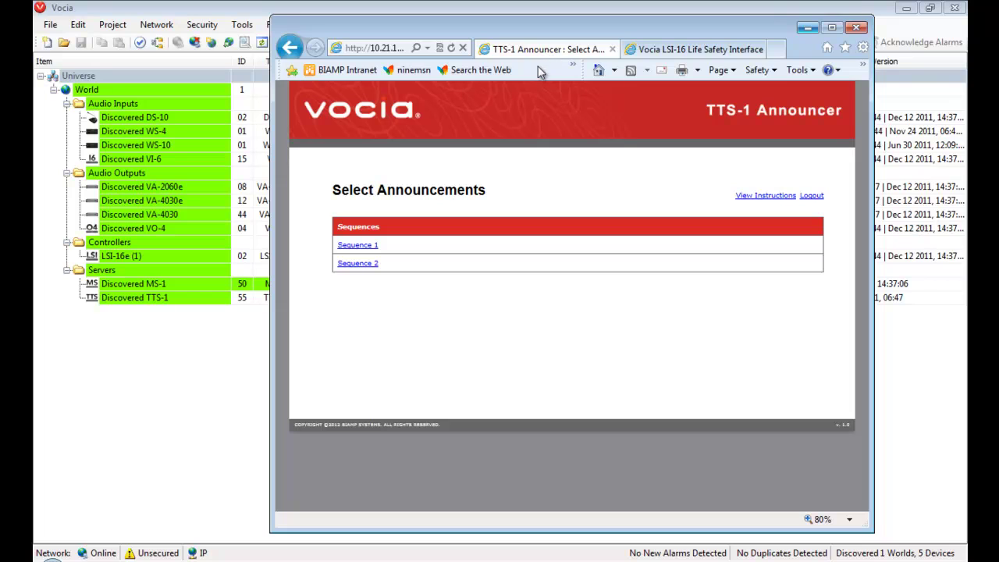
Change Sequence 1's third element from One to Three, submit the announcement, and close Internet Explorer.
left_click(376, 246)
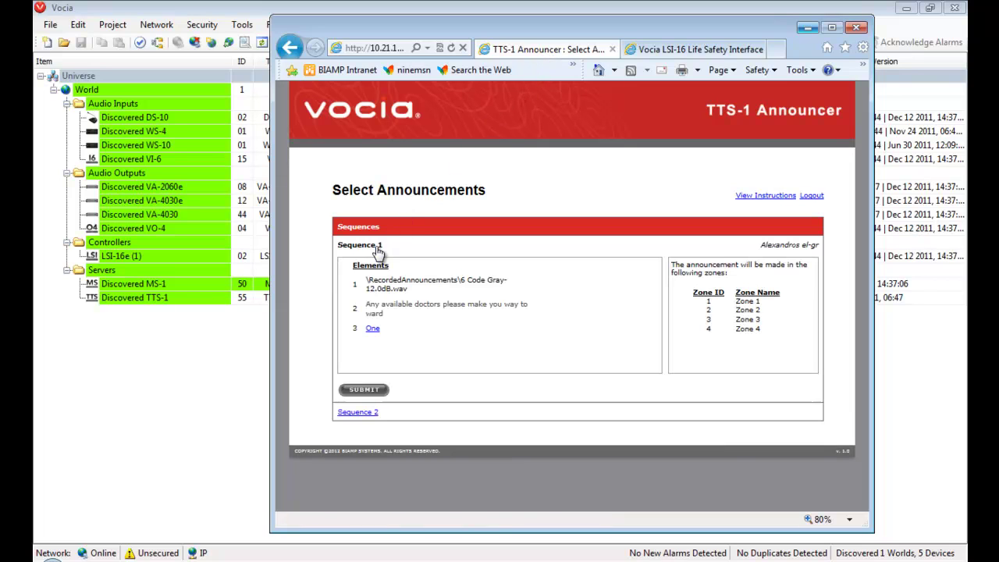
left_click(373, 329)
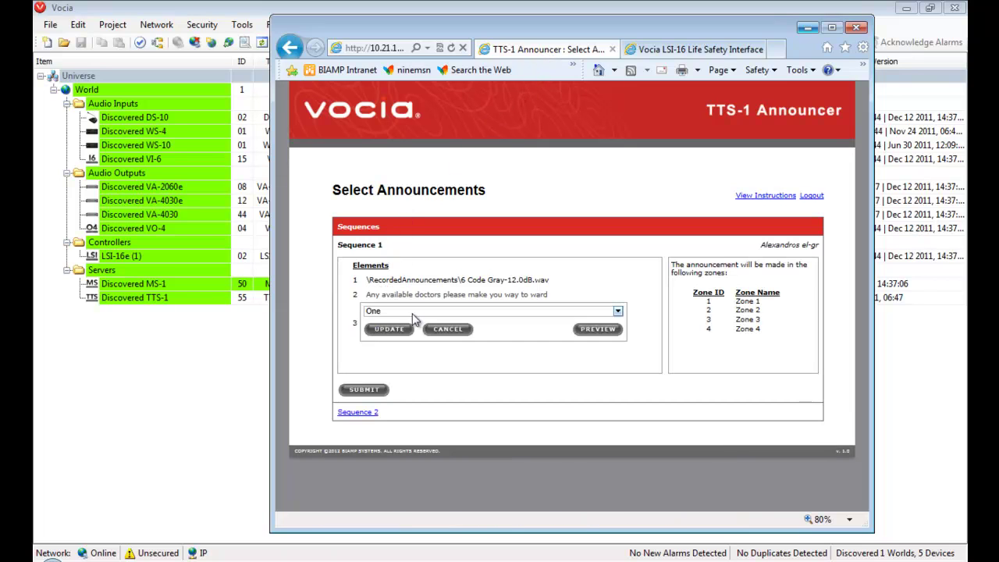
left_click(421, 312)
left_click(421, 338)
left_click(384, 332)
left_click(376, 392)
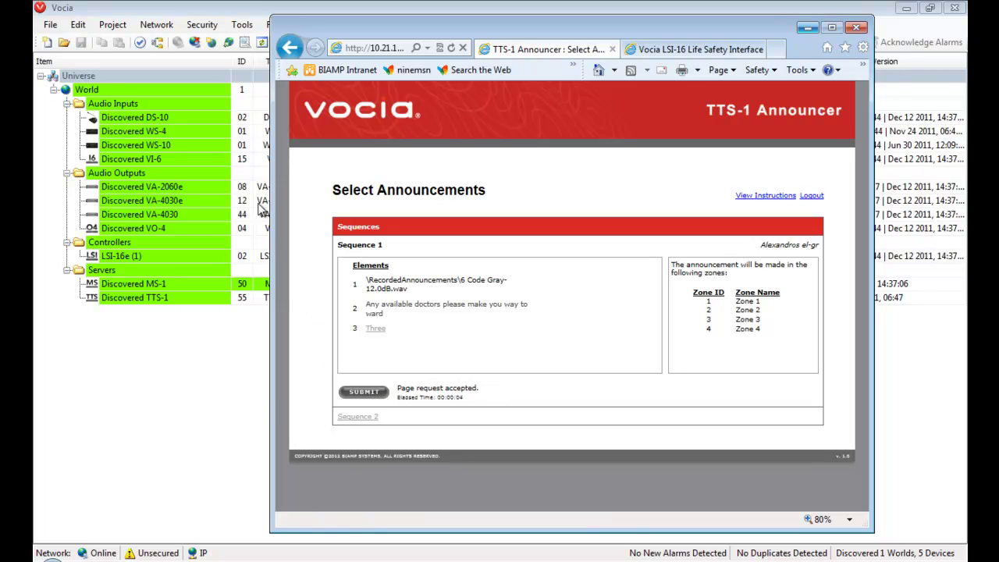
key("alt+F4")
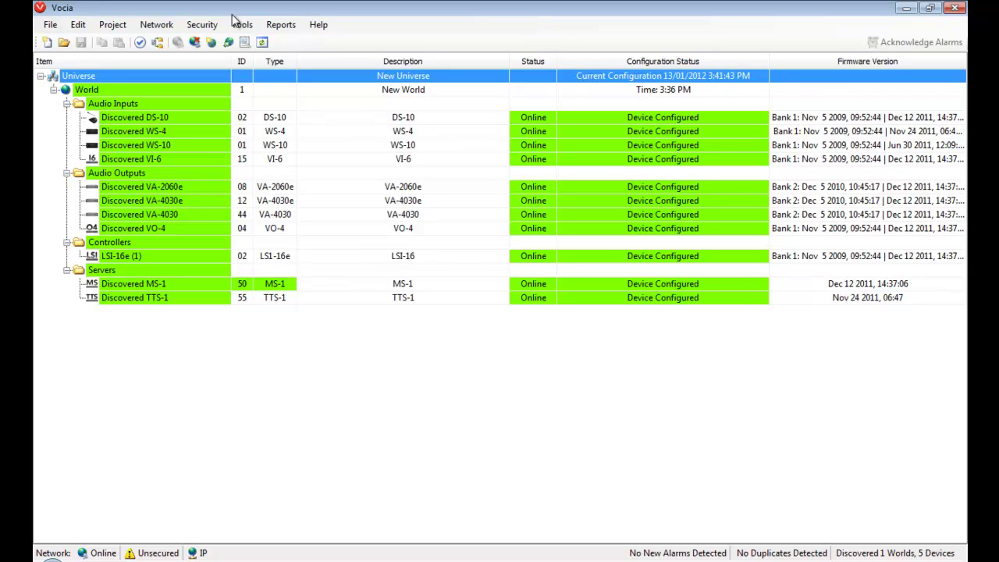
left_click(171, 27)
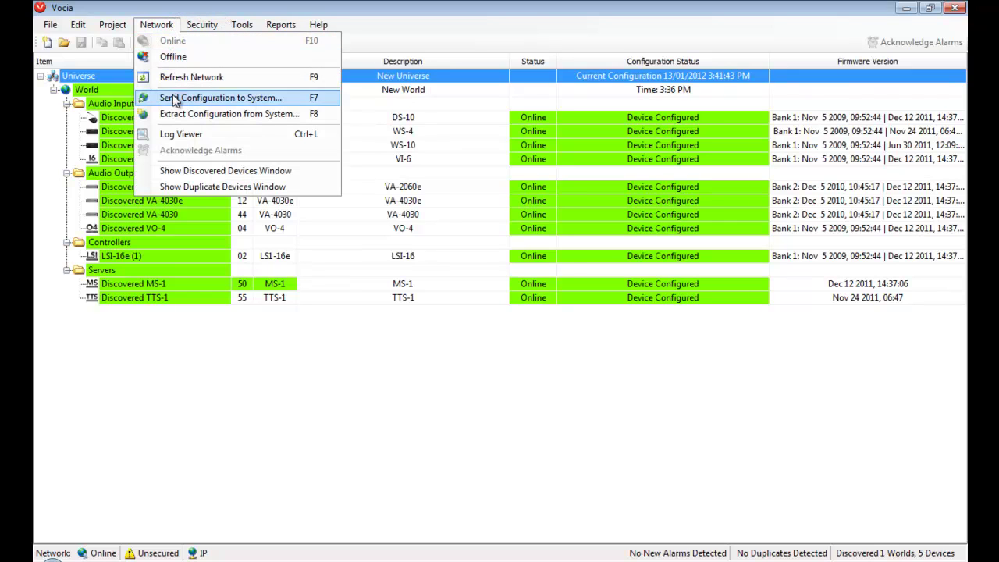
left_click(181, 135)
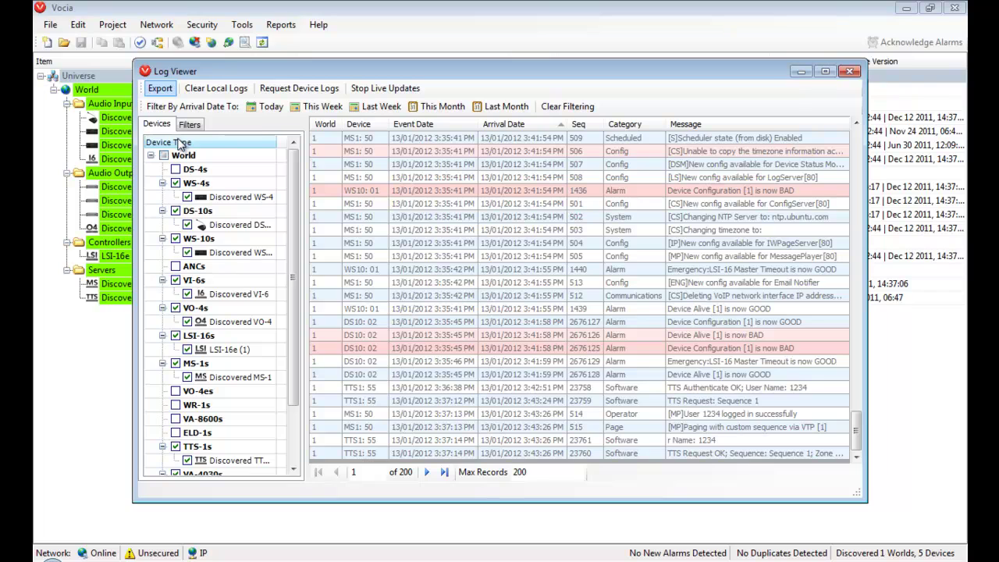
left_click(165, 156)
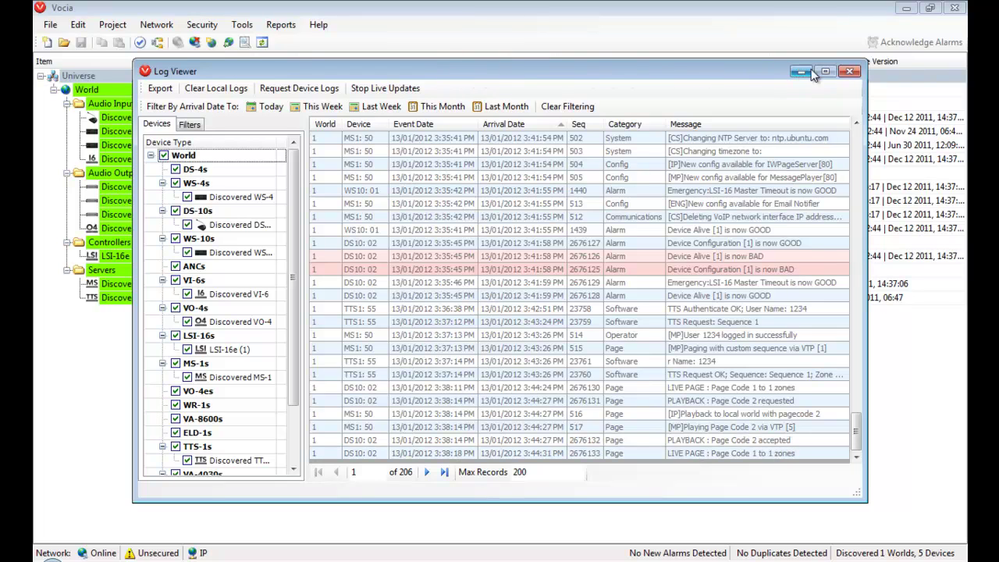
left_click(851, 72)
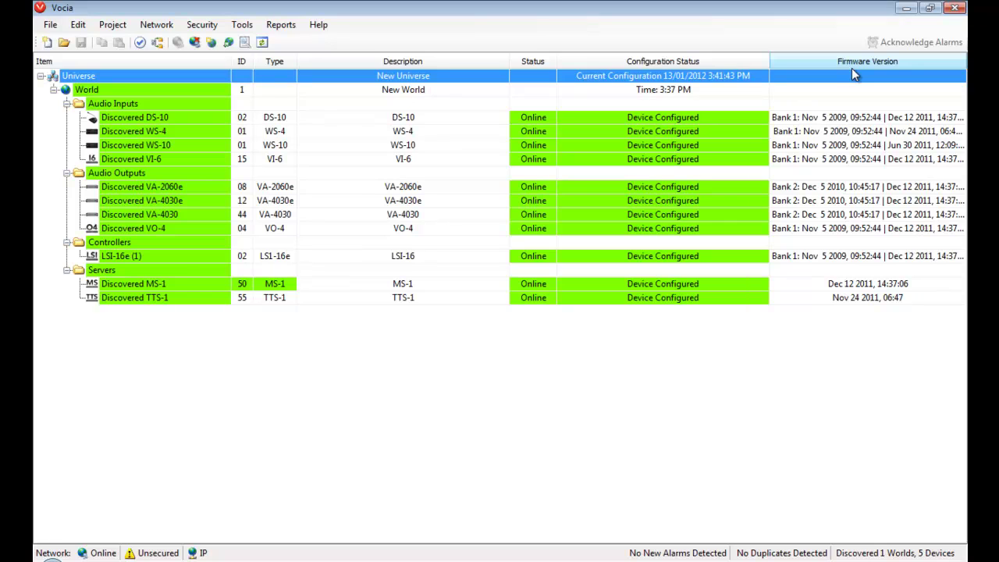
left_click(491, 89)
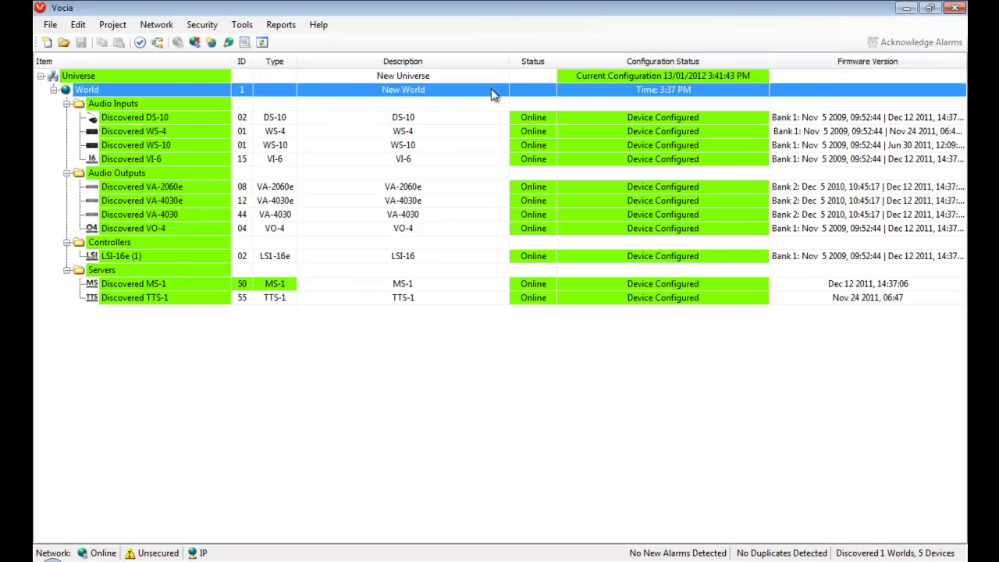
In the World's live zone controls, give Zone 2 the [VI-6:15] VI-6 Input background at BGM level 71.
double_click(491, 89)
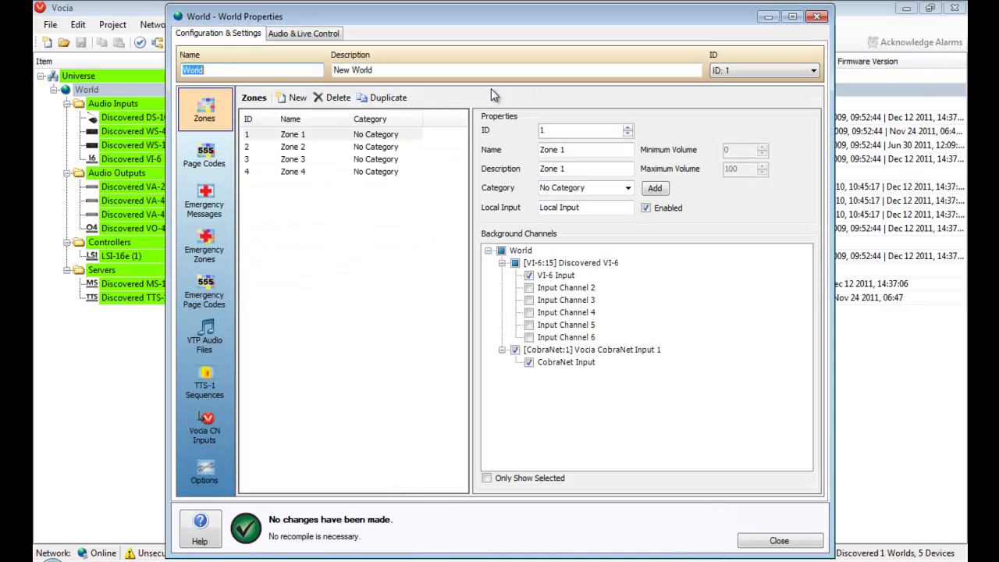
left_click(338, 34)
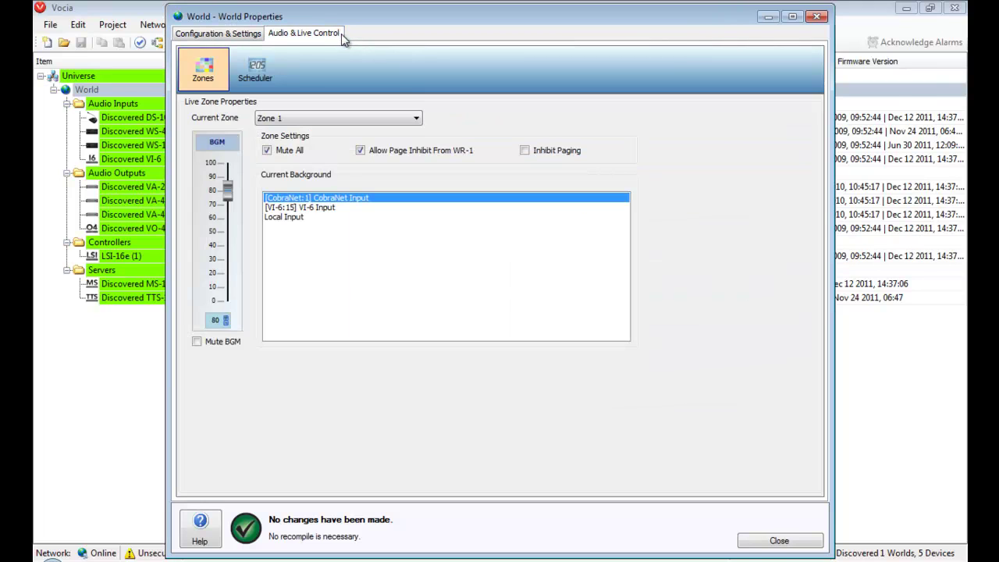
left_click(416, 117)
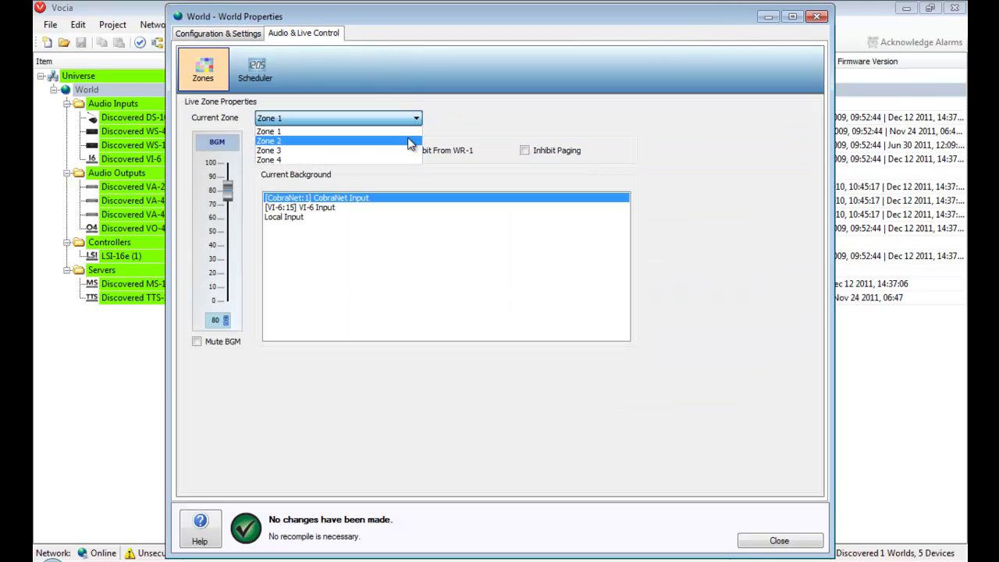
left_click(406, 142)
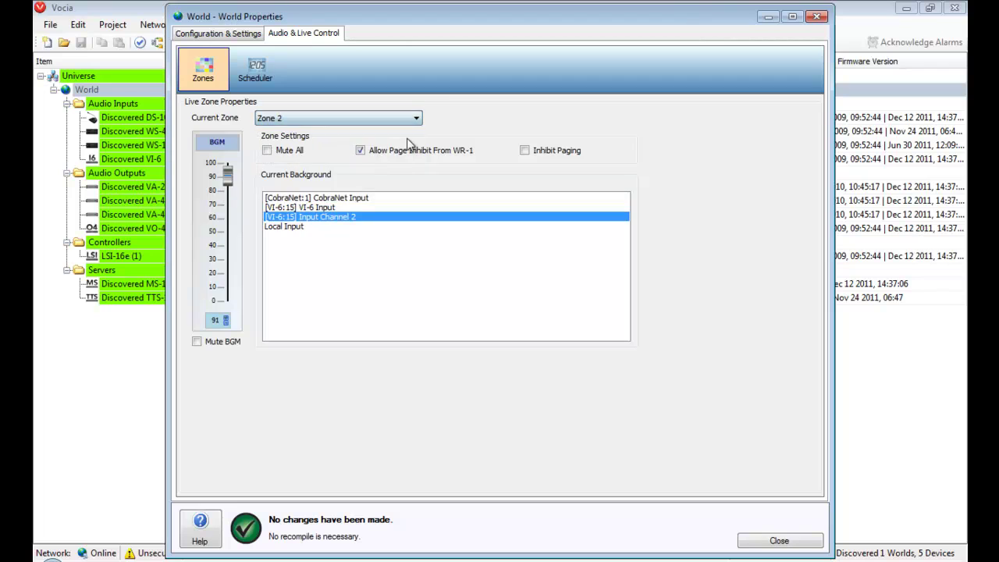
left_click(342, 208)
left_click_drag(227, 174, 226, 207)
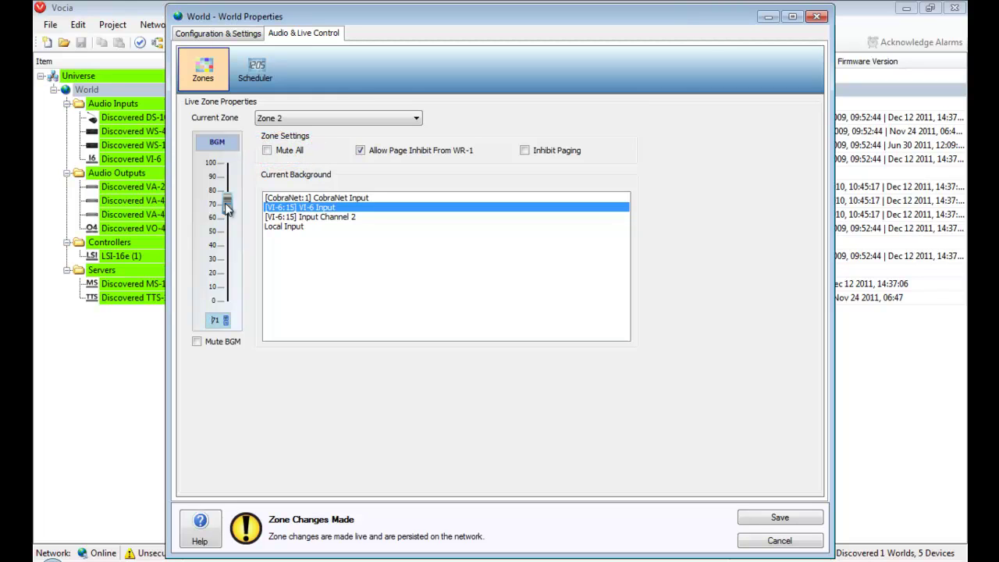
Review the background event in the World's Scheduler, then close World Properties.
left_click(257, 81)
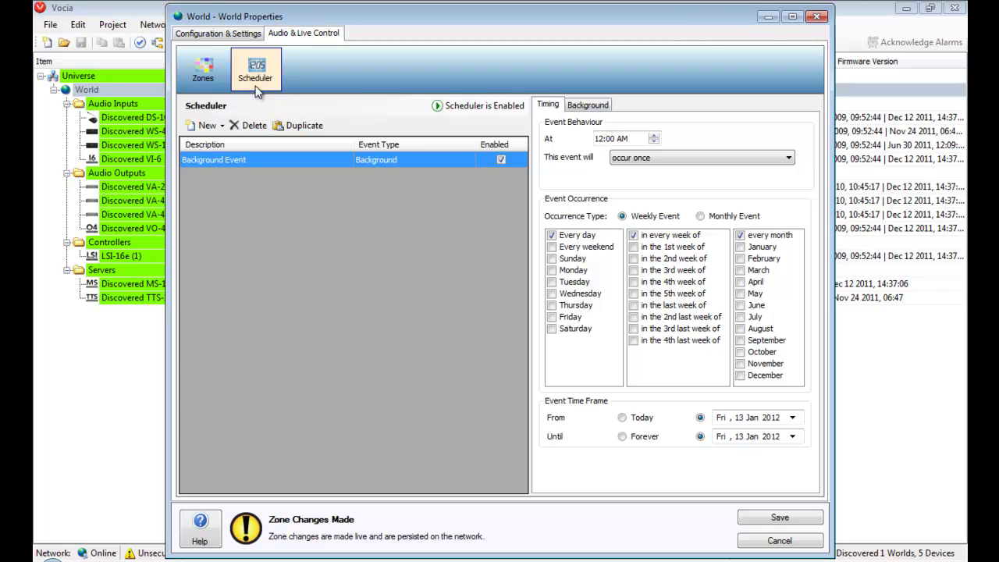
left_click(814, 17)
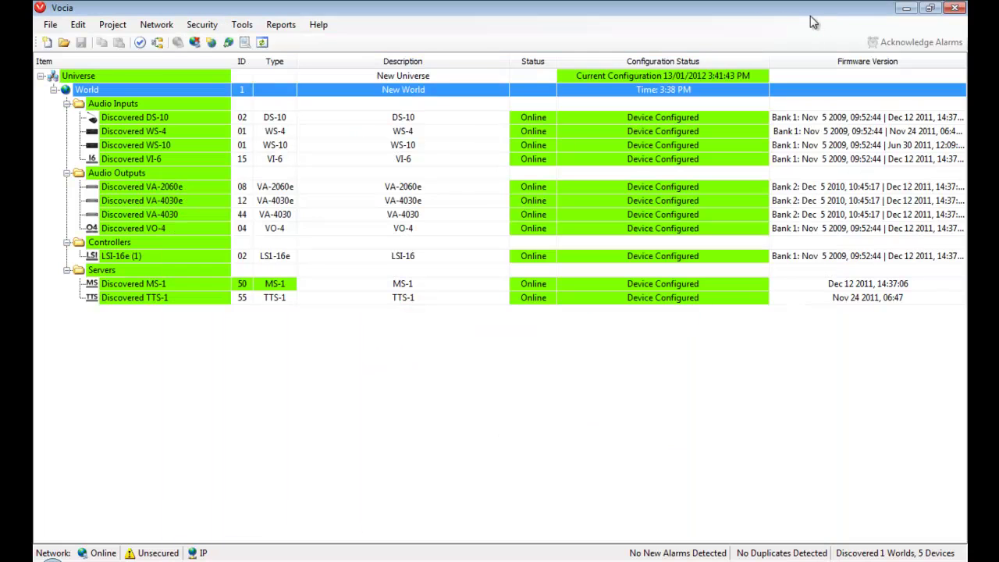
Move the Discovered DS-10's EQ filter 4 to 844.2 Hz, -4.80 dB and minimize its properties.
left_click(431, 119)
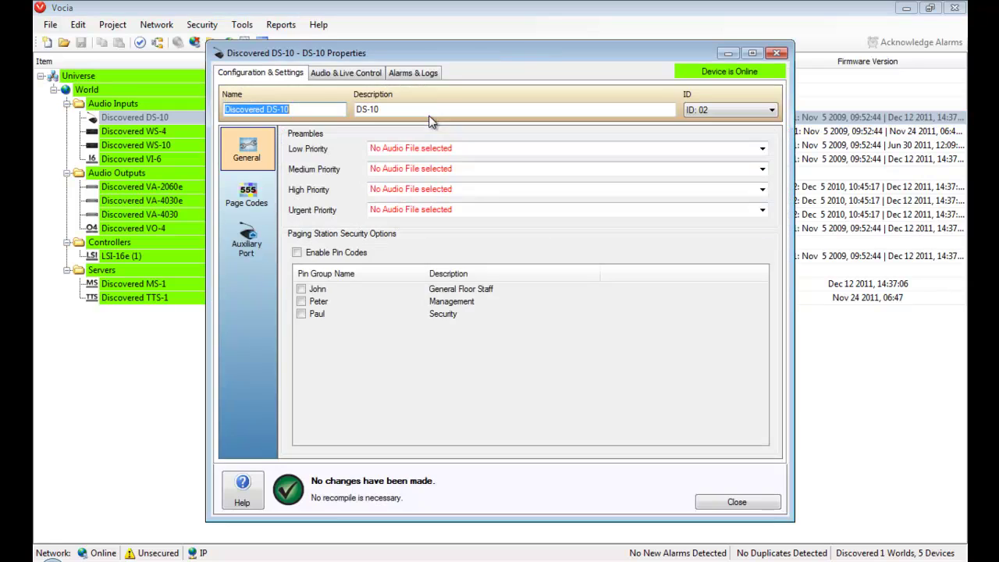
left_click(376, 76)
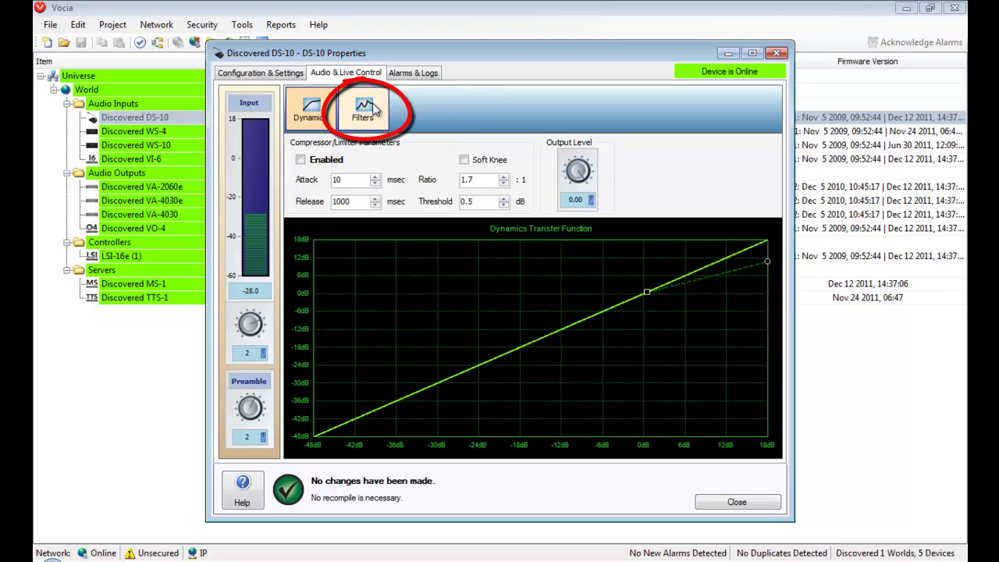
left_click(376, 112)
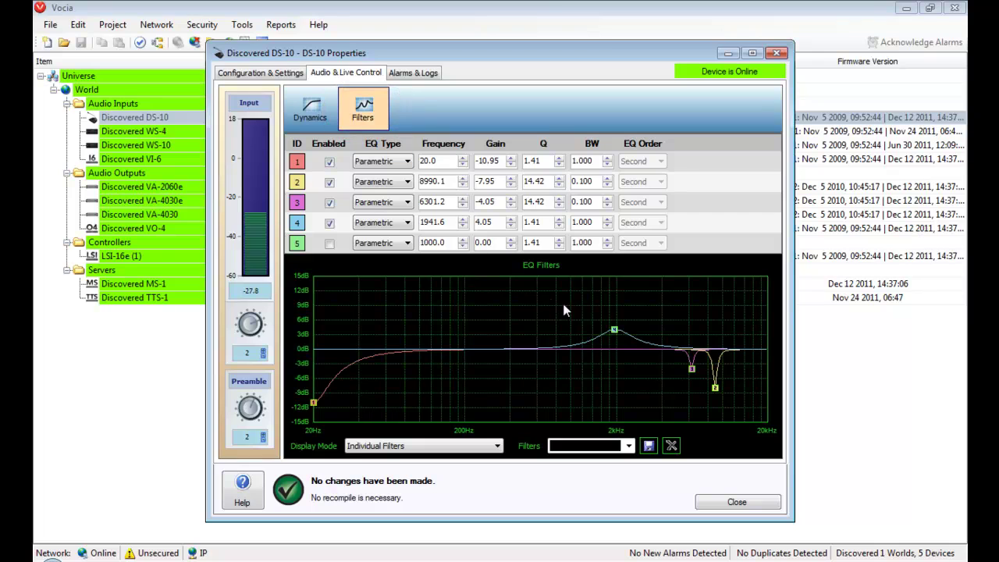
left_click_drag(614, 330, 559, 372)
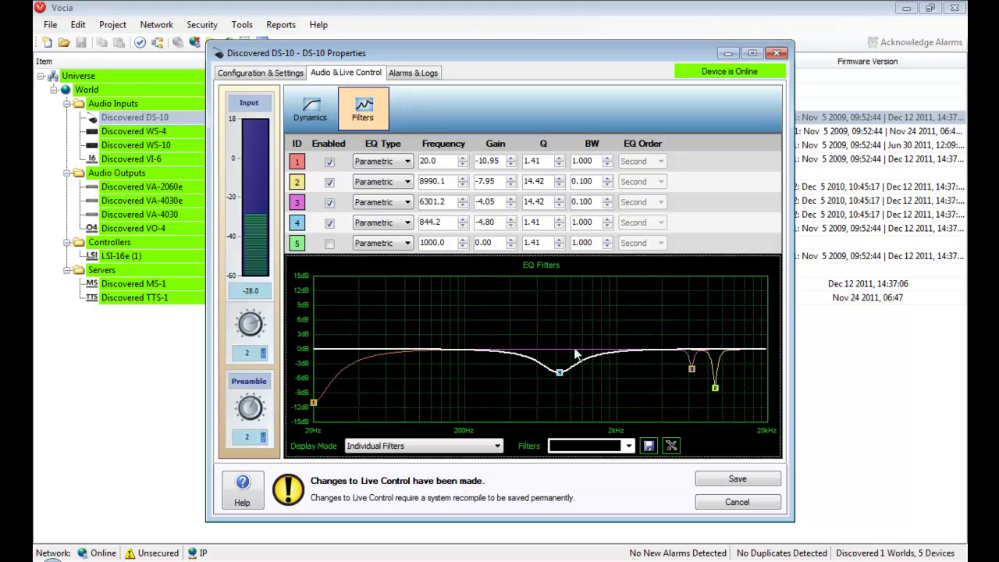
left_click(726, 54)
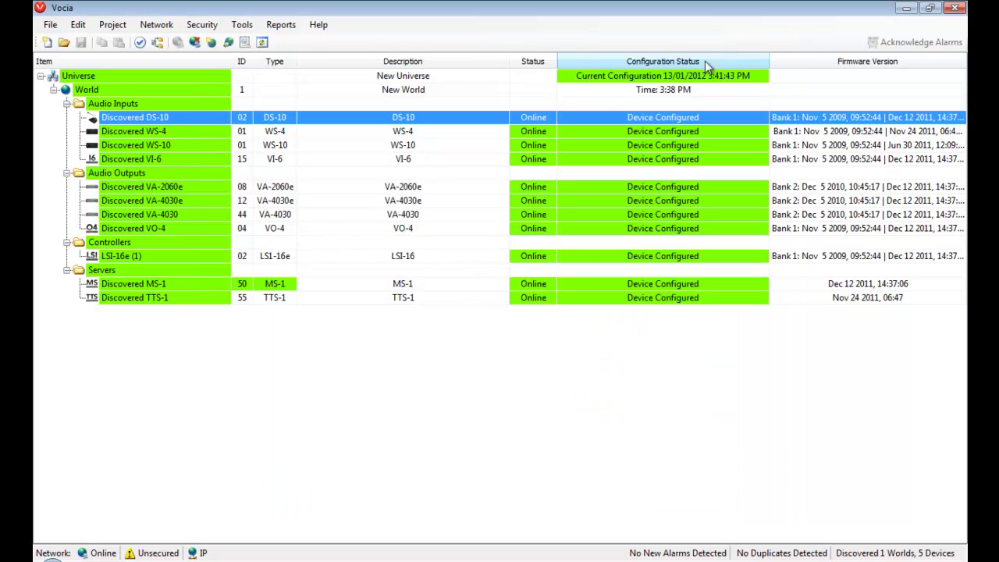
Open the Discovered VO-4's live audio controls and view its EQ filters.
left_click(295, 228)
double_click(297, 233)
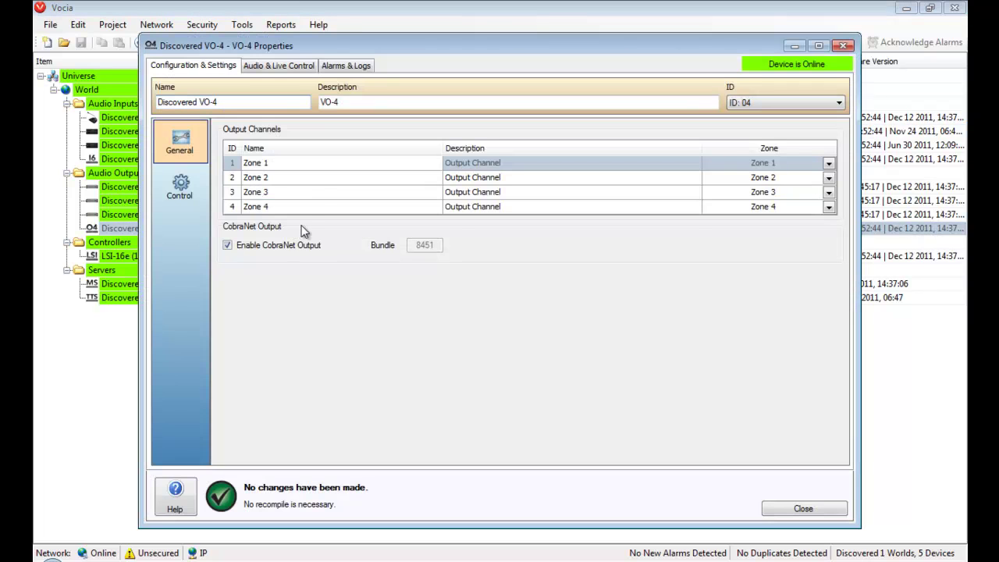
left_click(306, 70)
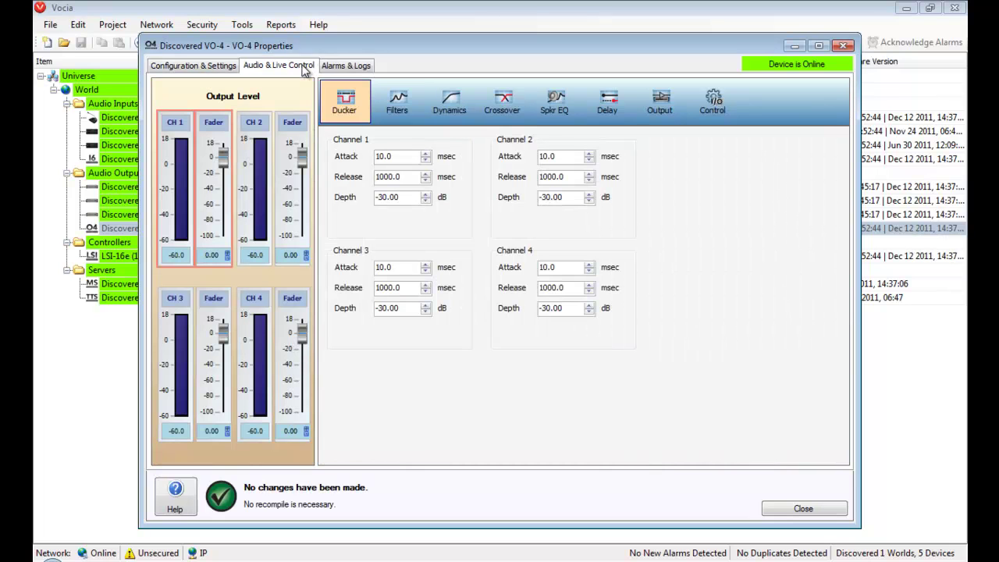
left_click(397, 101)
Review the VO-4's Dynamics, Crossover, Spkr EQ, Delay, Output and Control panels.
left_click(450, 102)
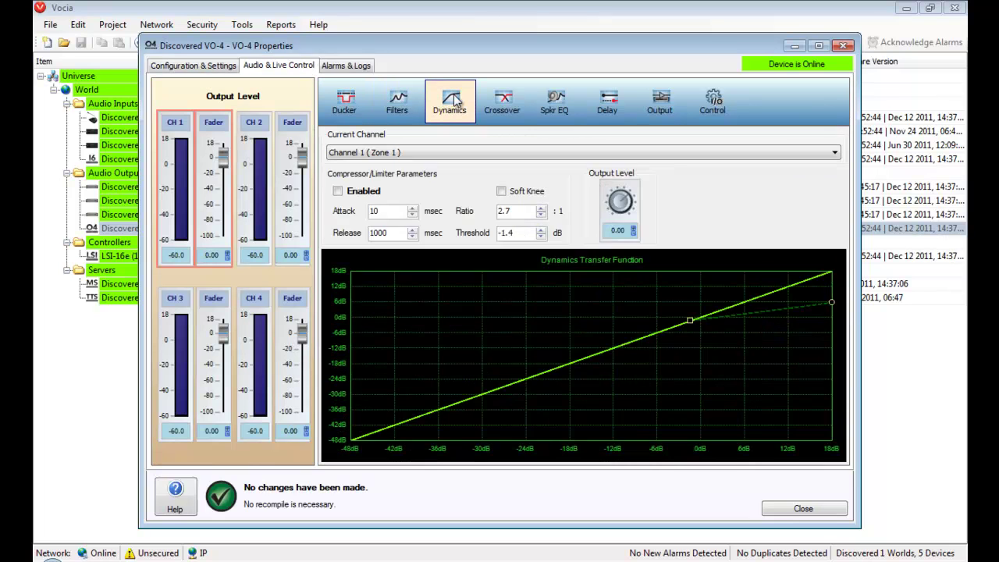
left_click(504, 99)
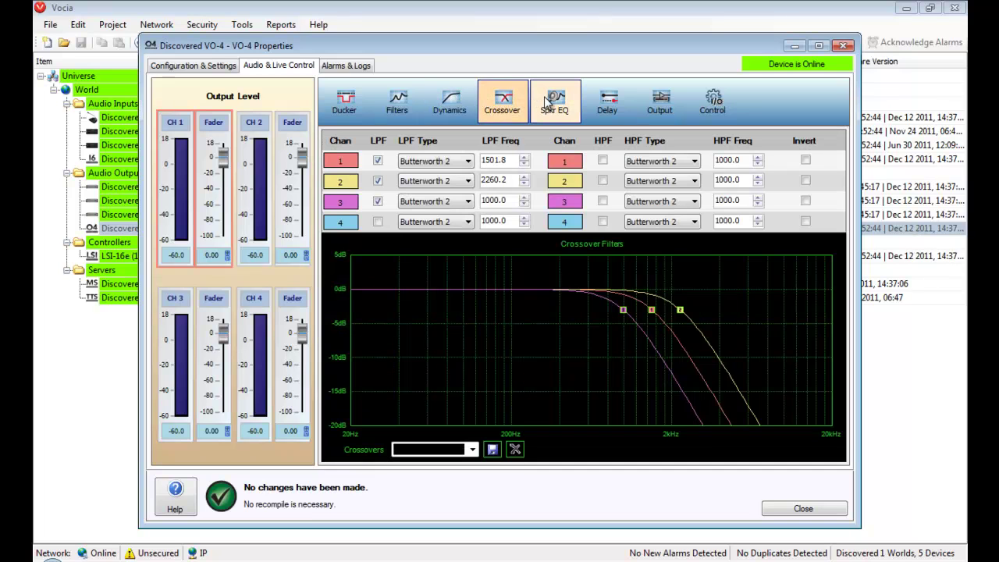
left_click(552, 101)
left_click(604, 103)
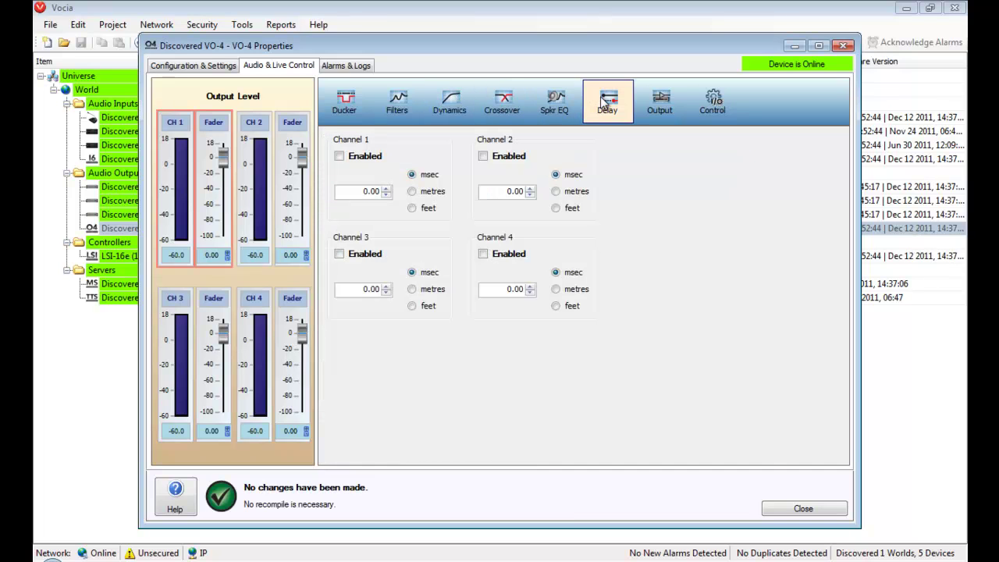
left_click(661, 102)
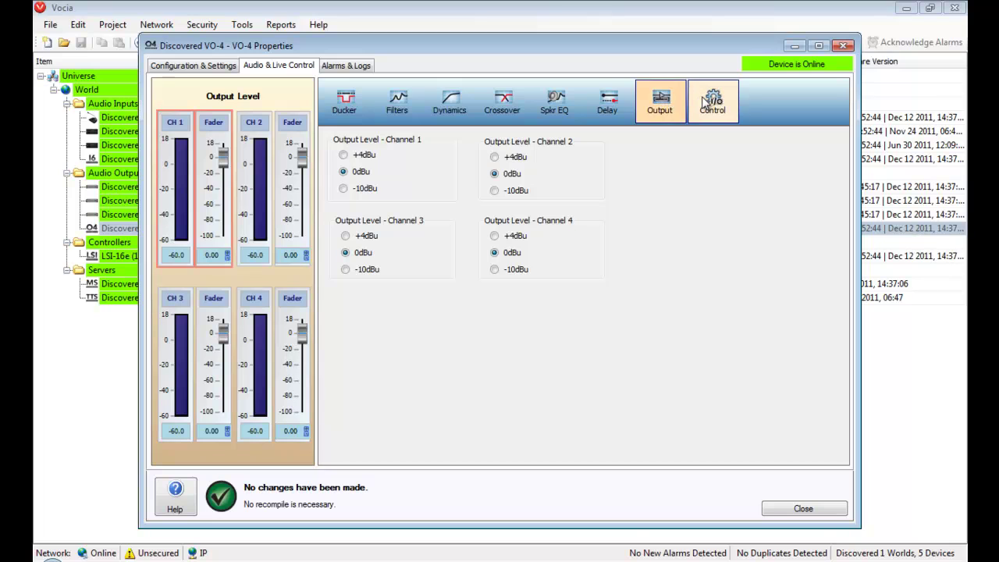
left_click(705, 103)
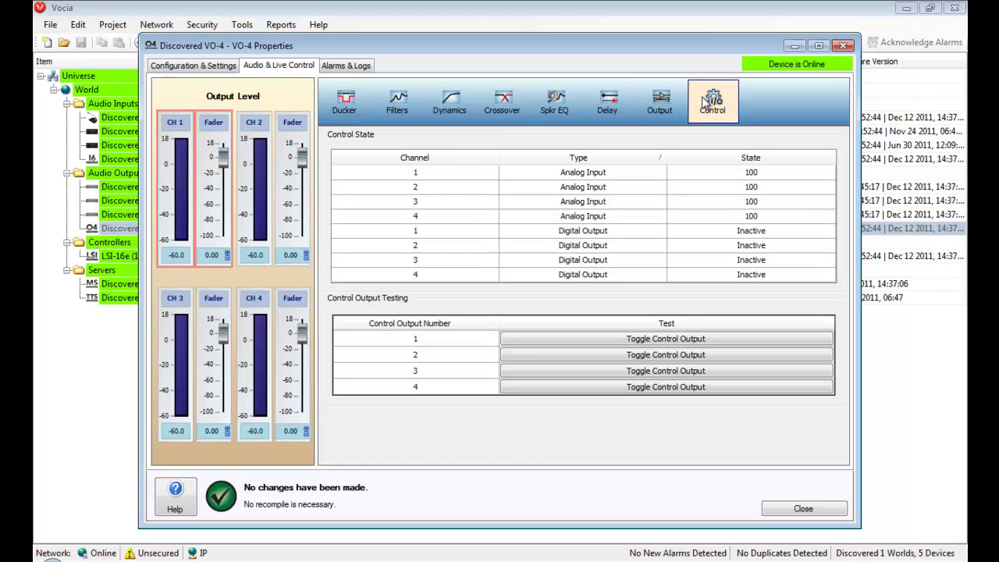